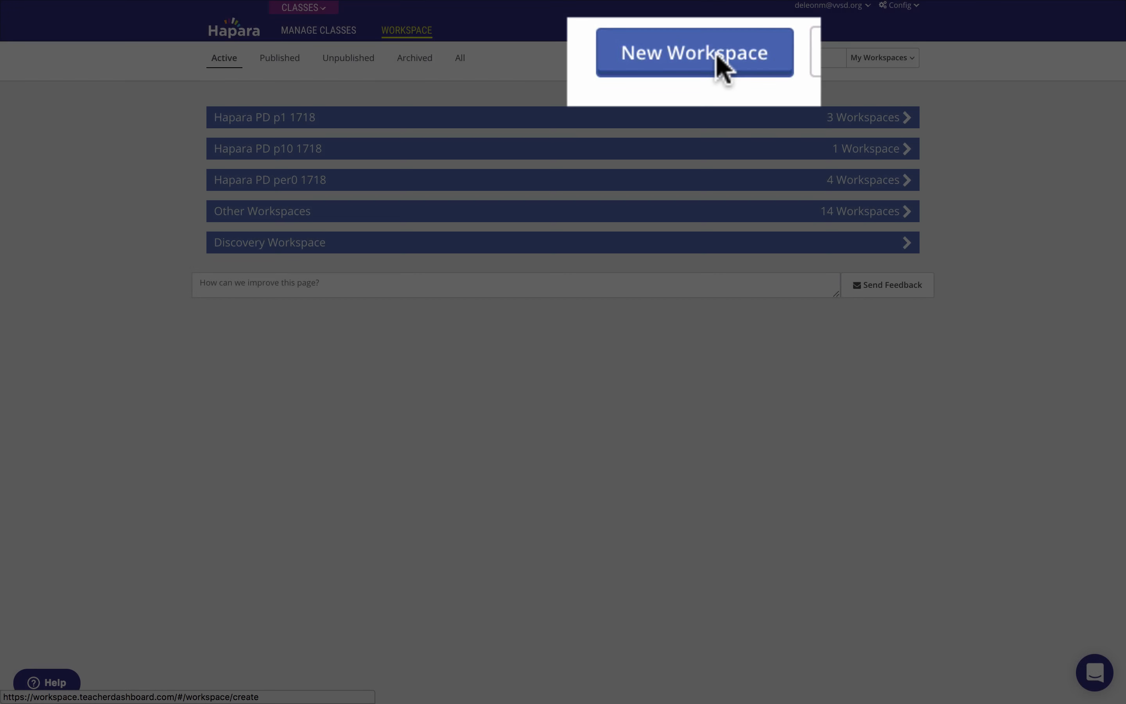
Start a new workspace and title it Sample Workspace
left_click(704, 60)
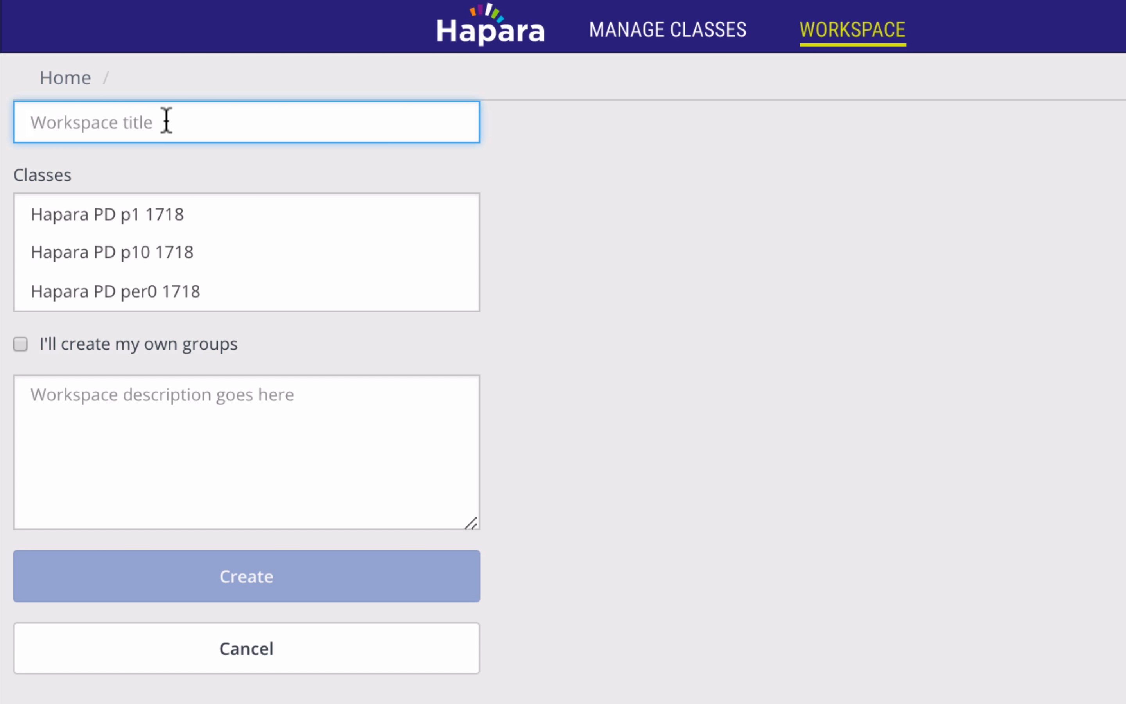
type("Sample Wo")
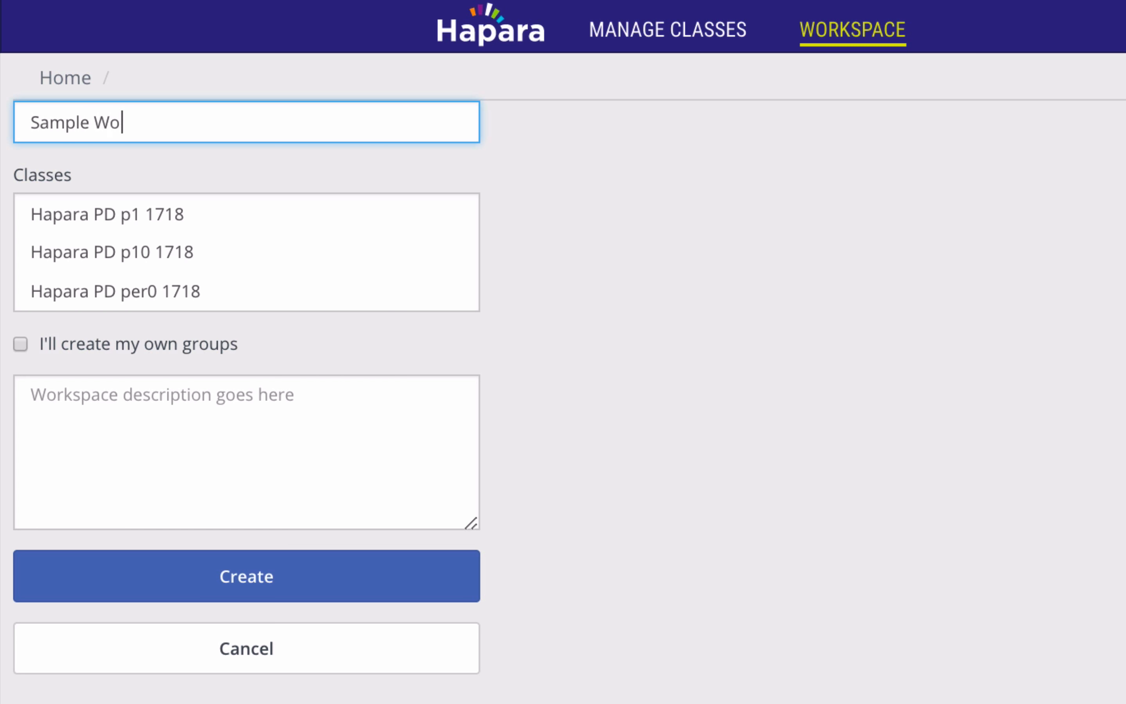
type("rkspace")
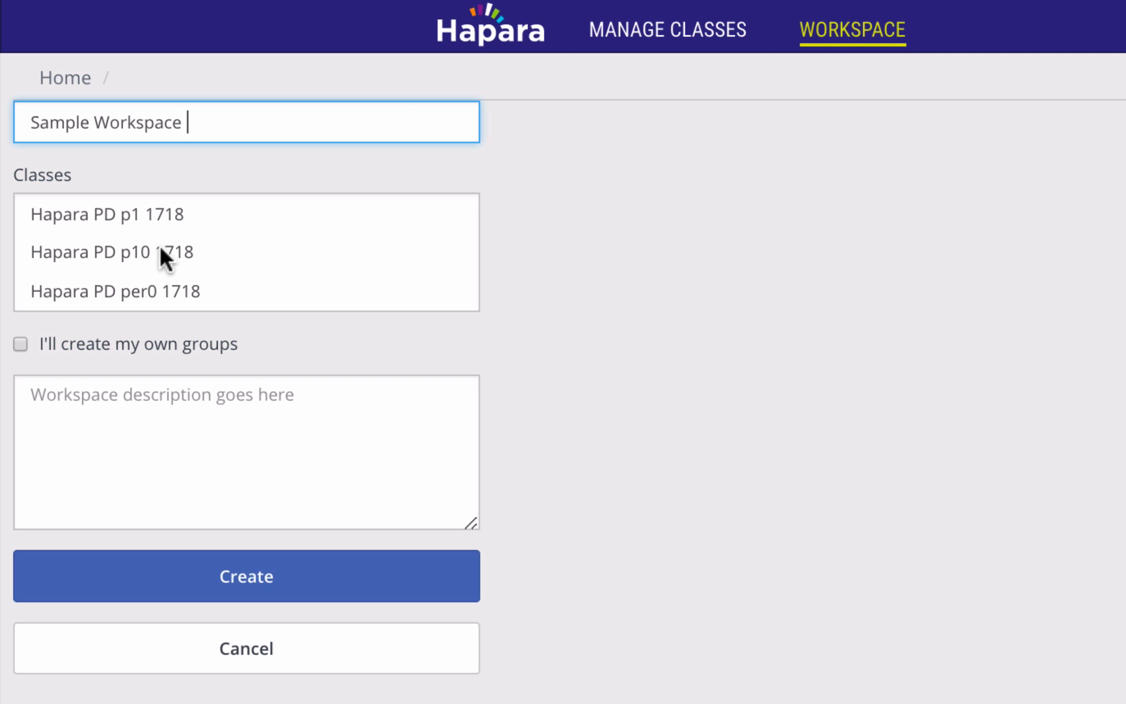
Select the classes Hapara PD p1 1718, Hapara PD p10 1718 and Hapara PD per0 1718 for the new workspace
left_click(186, 221)
left_click(182, 251, "ctrl")
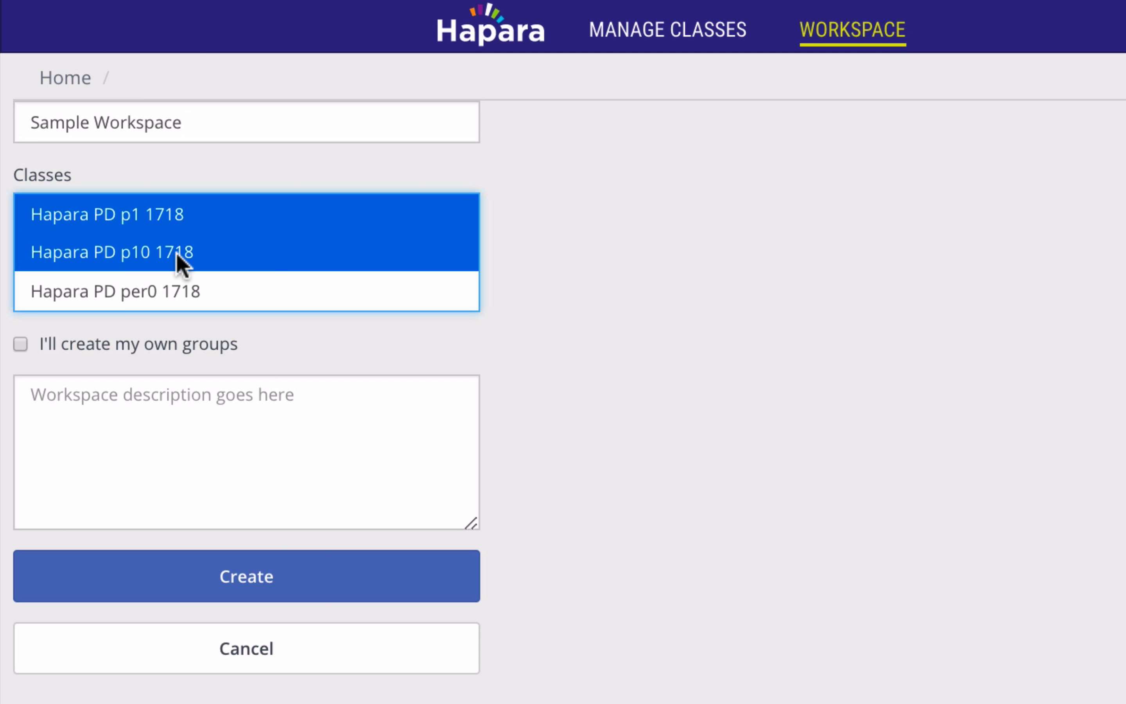
left_click(172, 296, "ctrl")
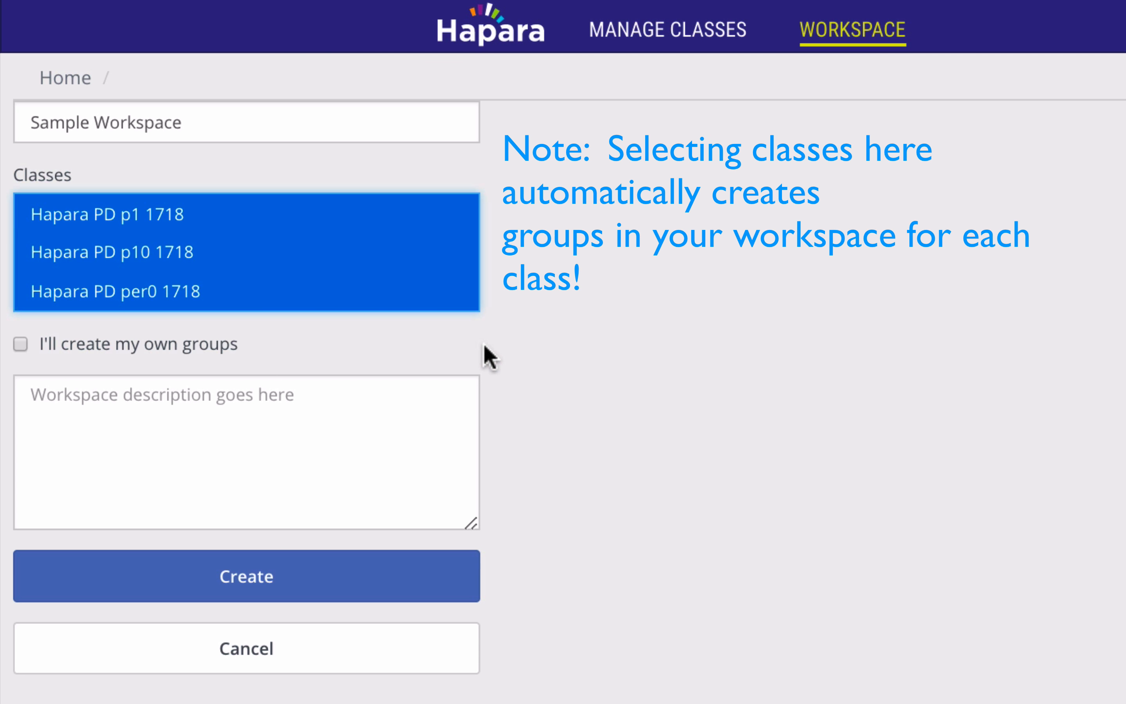
left_click(560, 361)
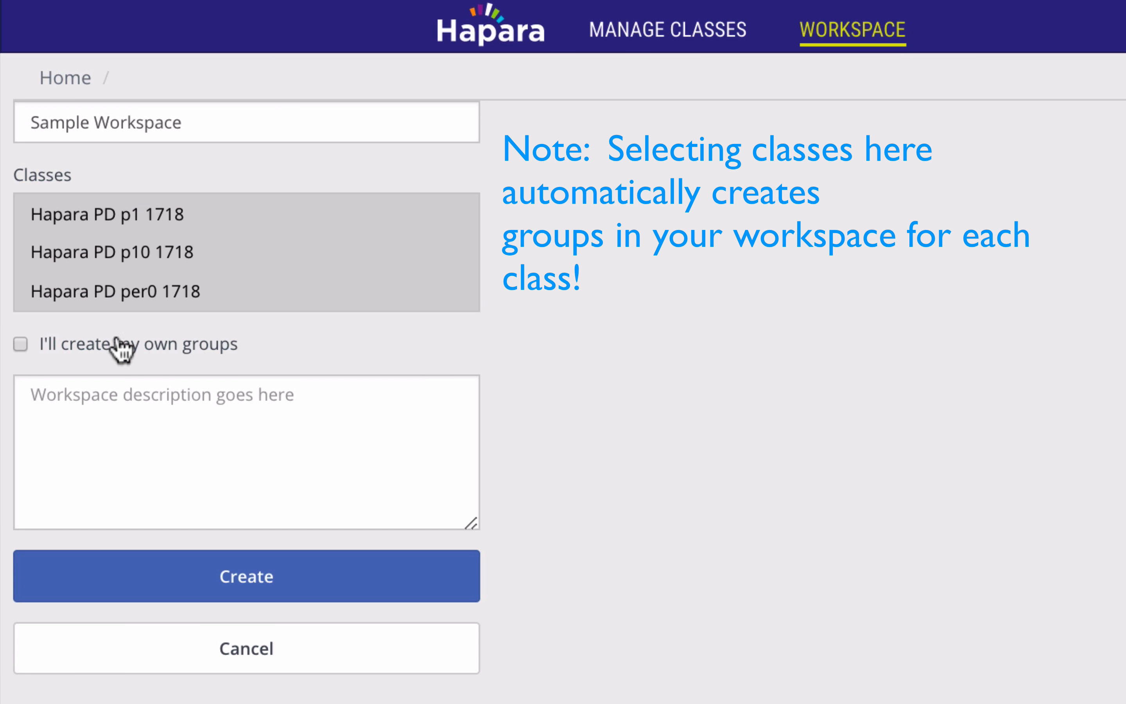
Enable the option to create your own groups and create the workspace with a blank description
left_click(19, 345)
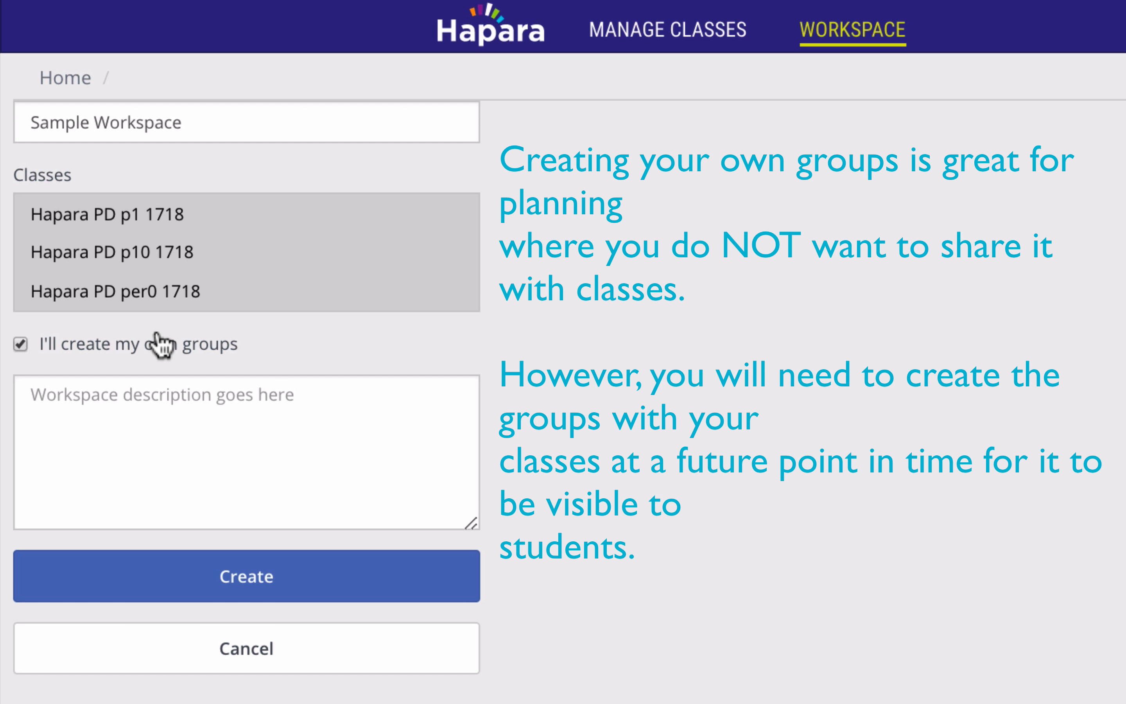
left_click(238, 427)
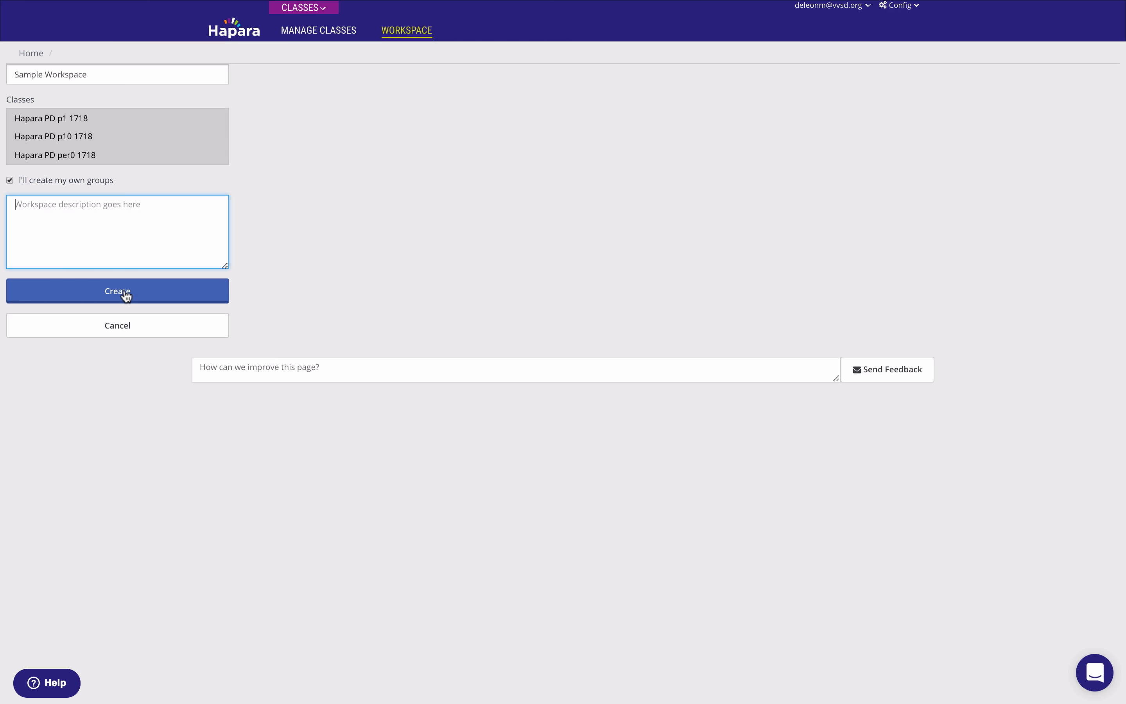
left_click(263, 586)
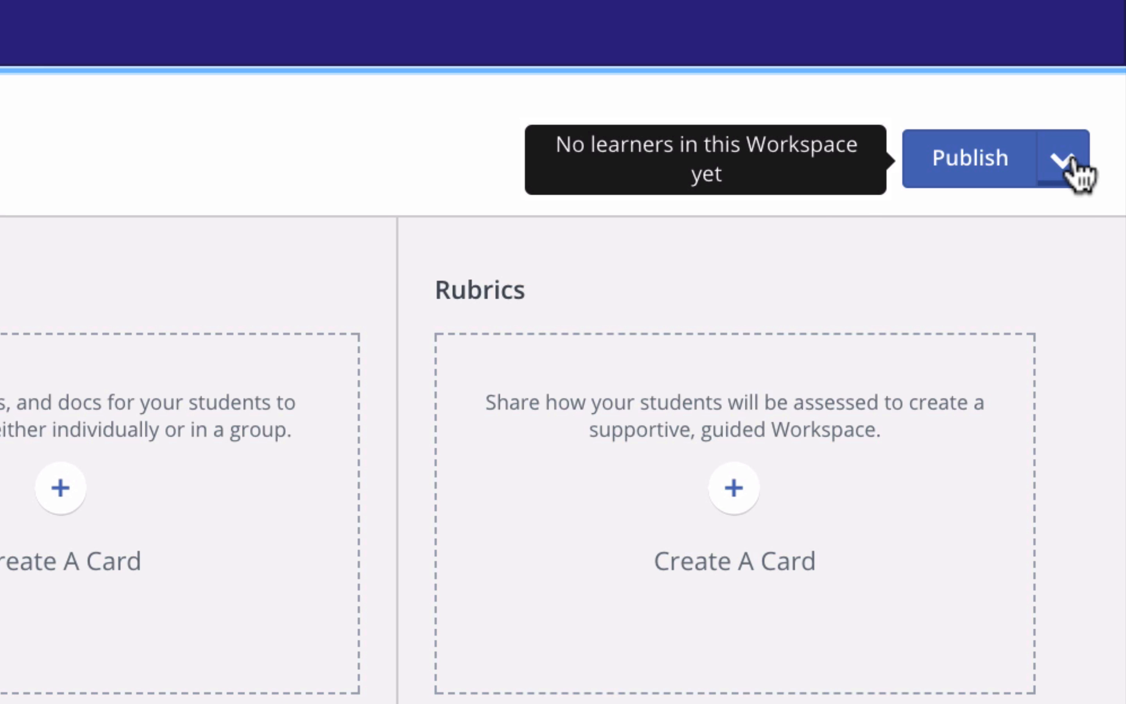
Edit the workspace and rename the Rubrics column to Evaluation
left_click(1065, 162)
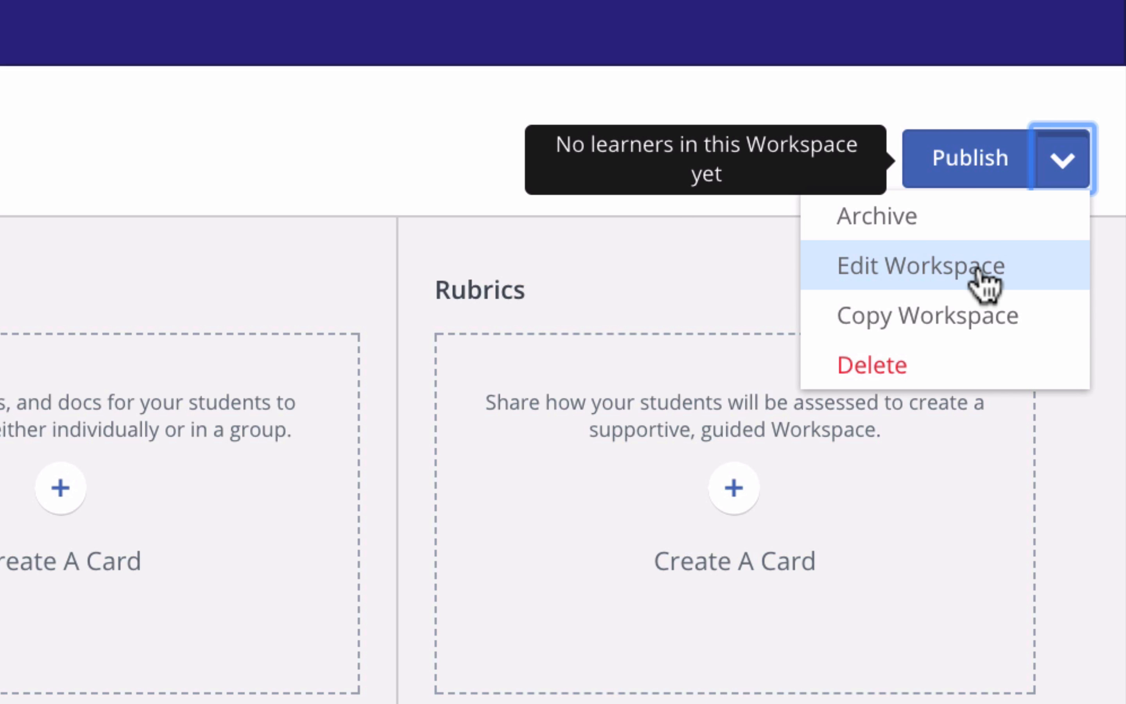
left_click(979, 274)
left_click(583, 304)
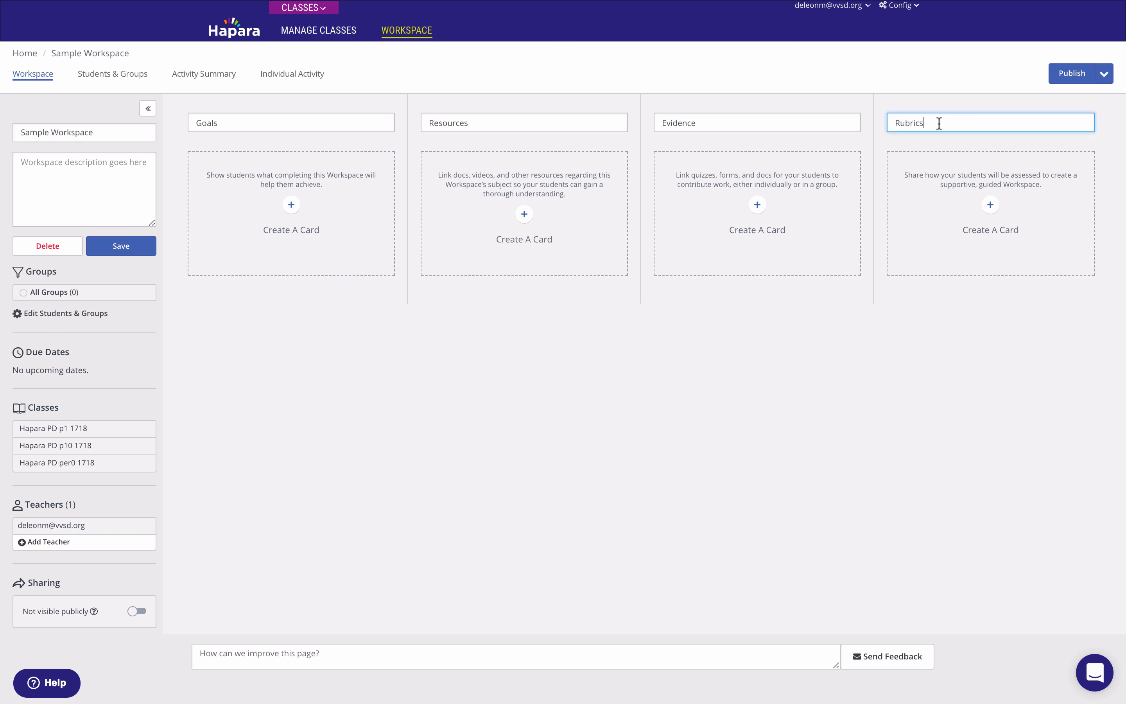
left_click_drag(939, 123, 882, 126)
type("Evaluation")
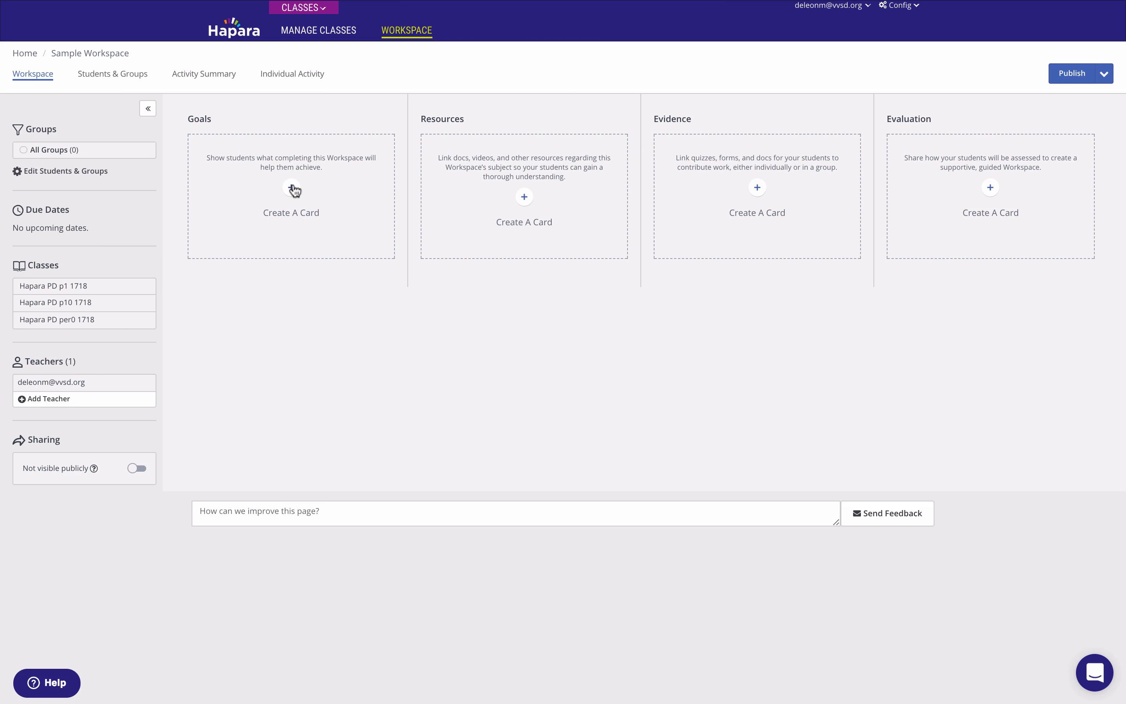
Examine the description, group and tag options of a new Goals card, leaving the card blank
left_click(292, 188)
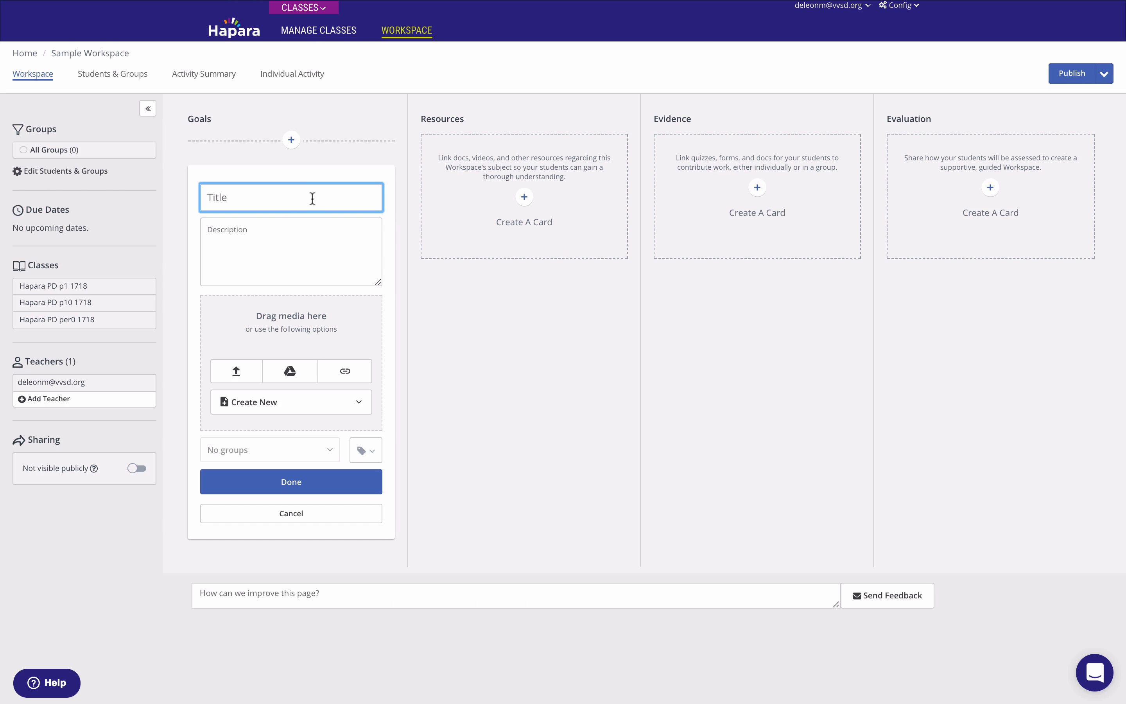
left_click(301, 245)
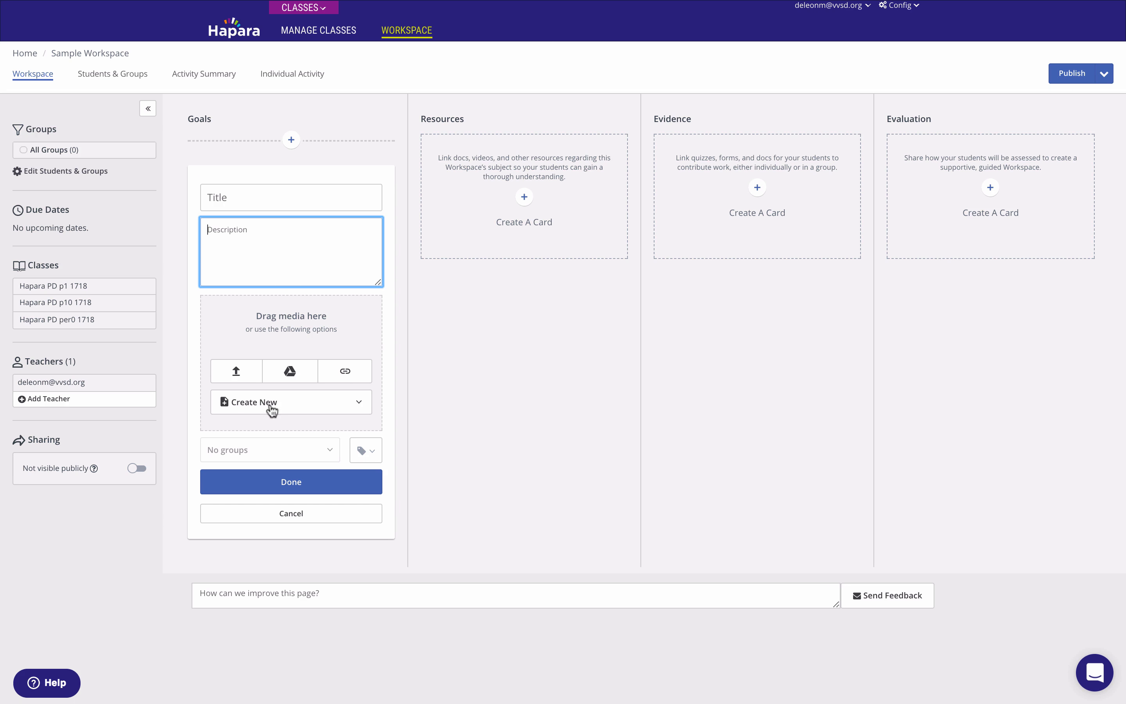
left_click(296, 449)
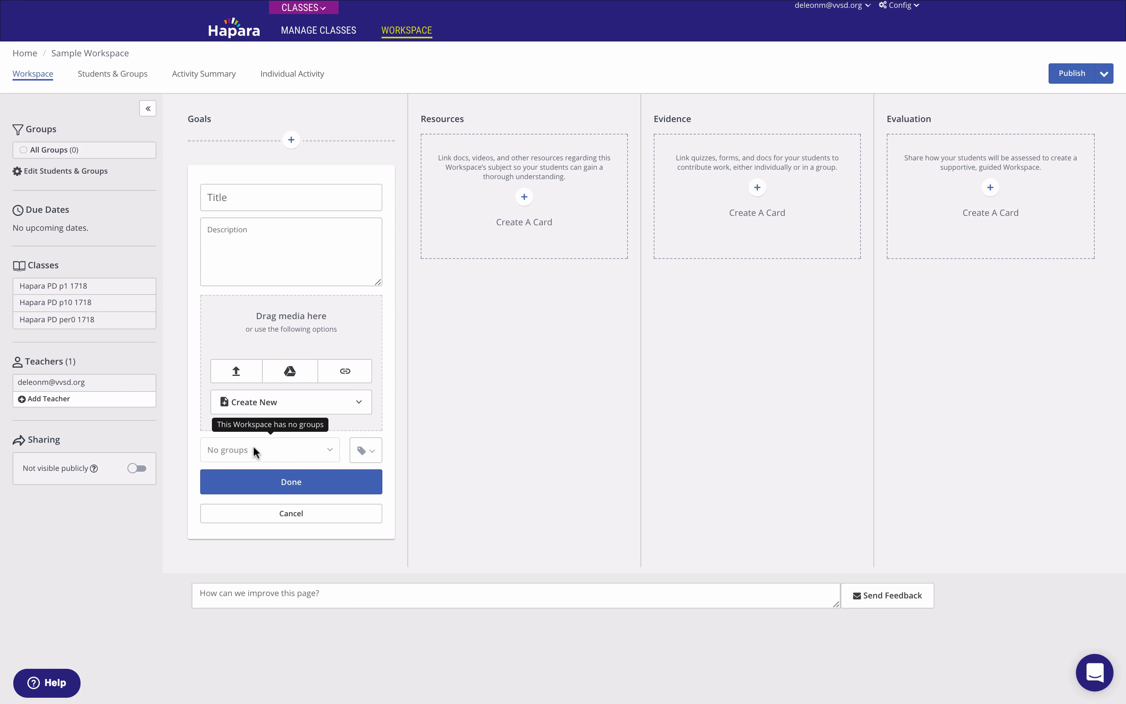
left_click(375, 454)
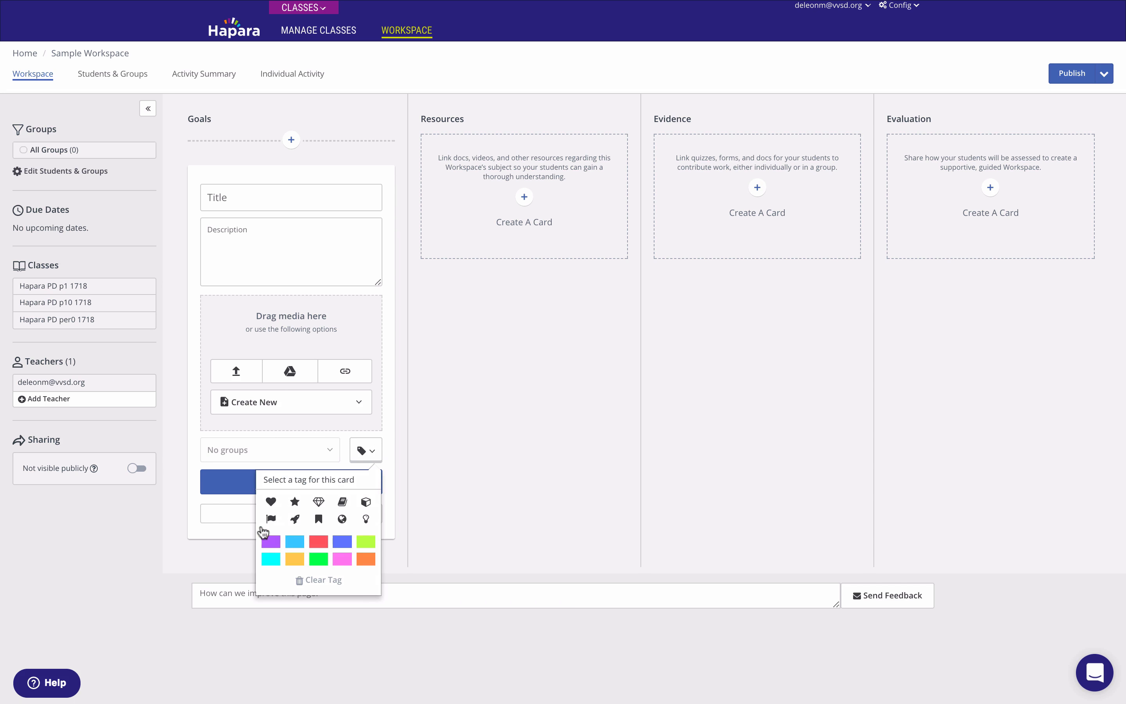
left_click(348, 451)
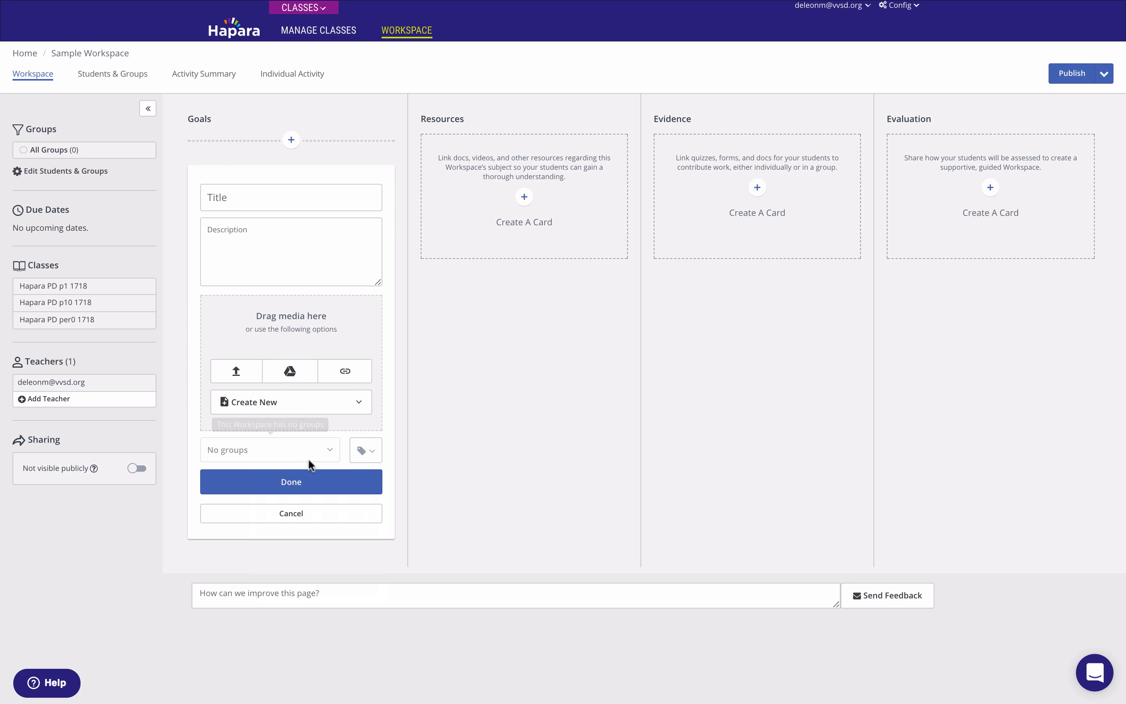
left_click(299, 486)
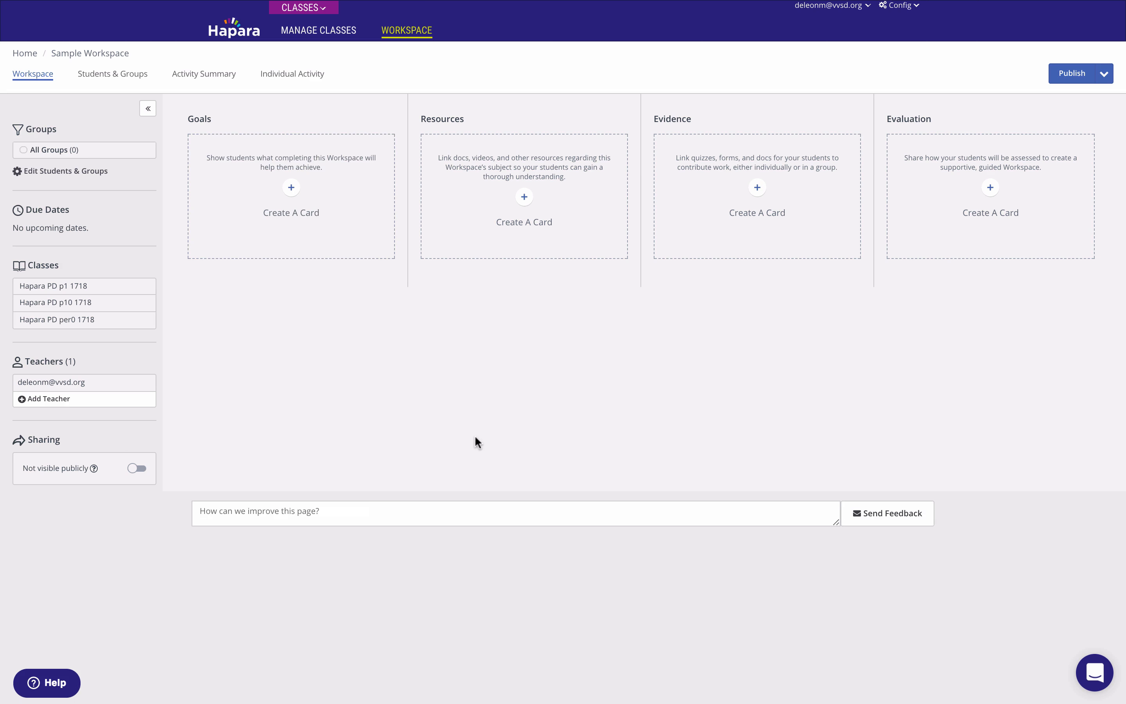
Compare the blank card forms of the Goals, Resources, Evidence and Evaluation columns
left_click(292, 190)
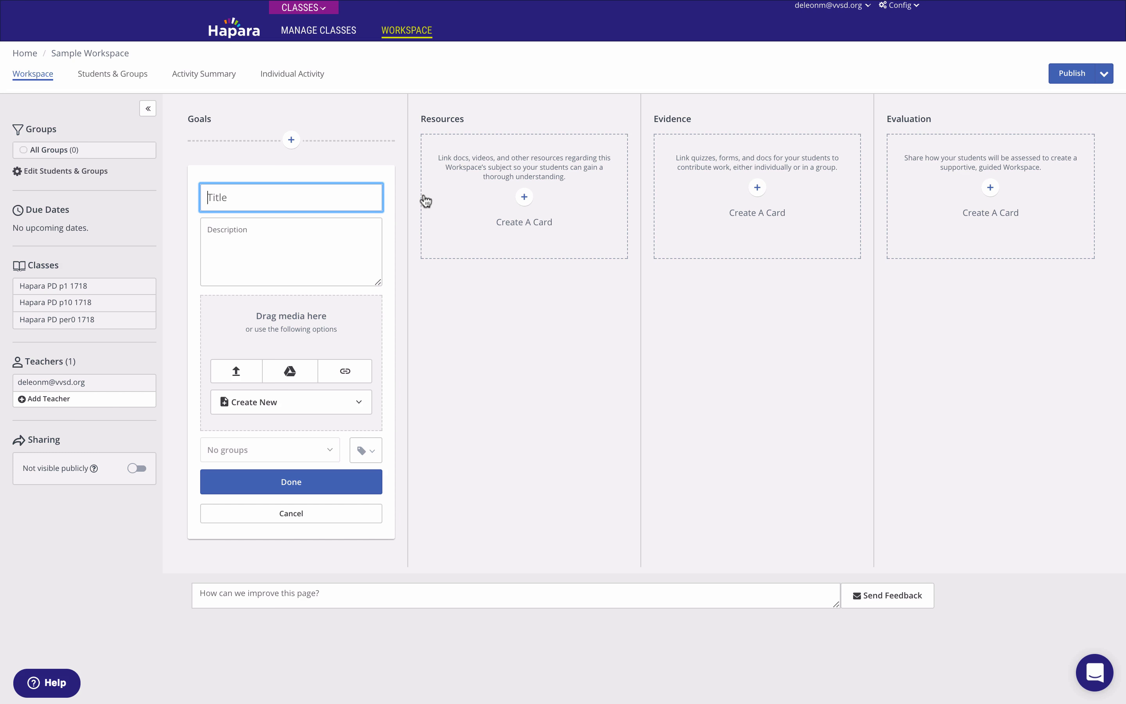
left_click(525, 196)
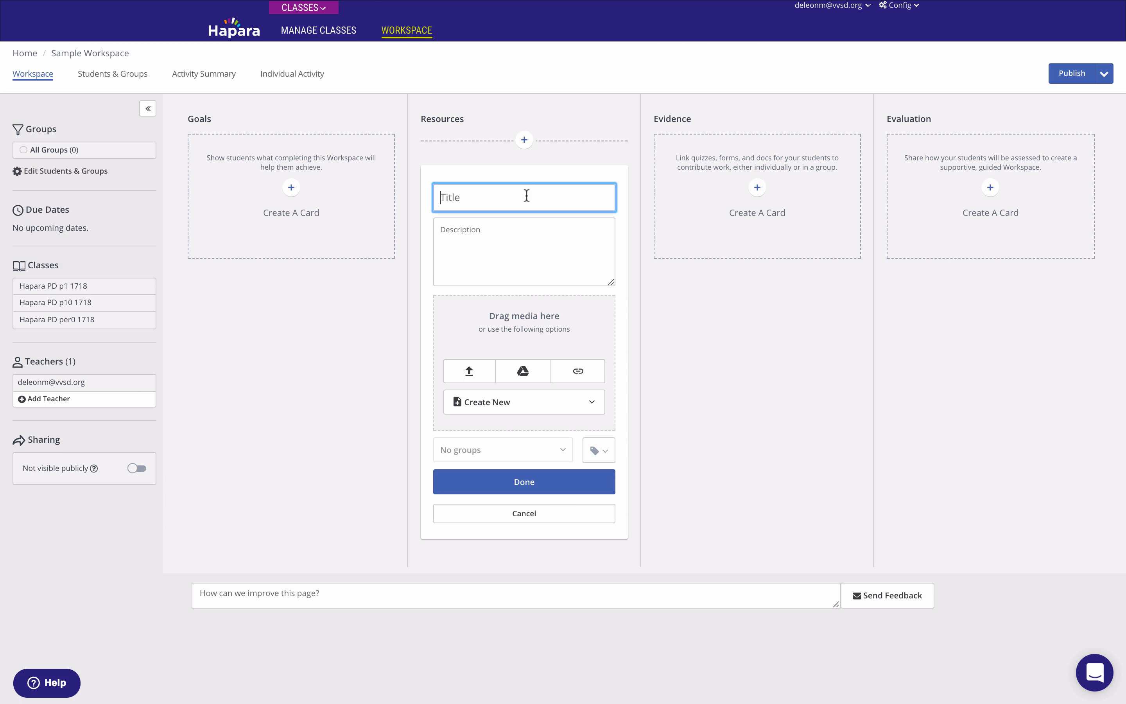
left_click(757, 188)
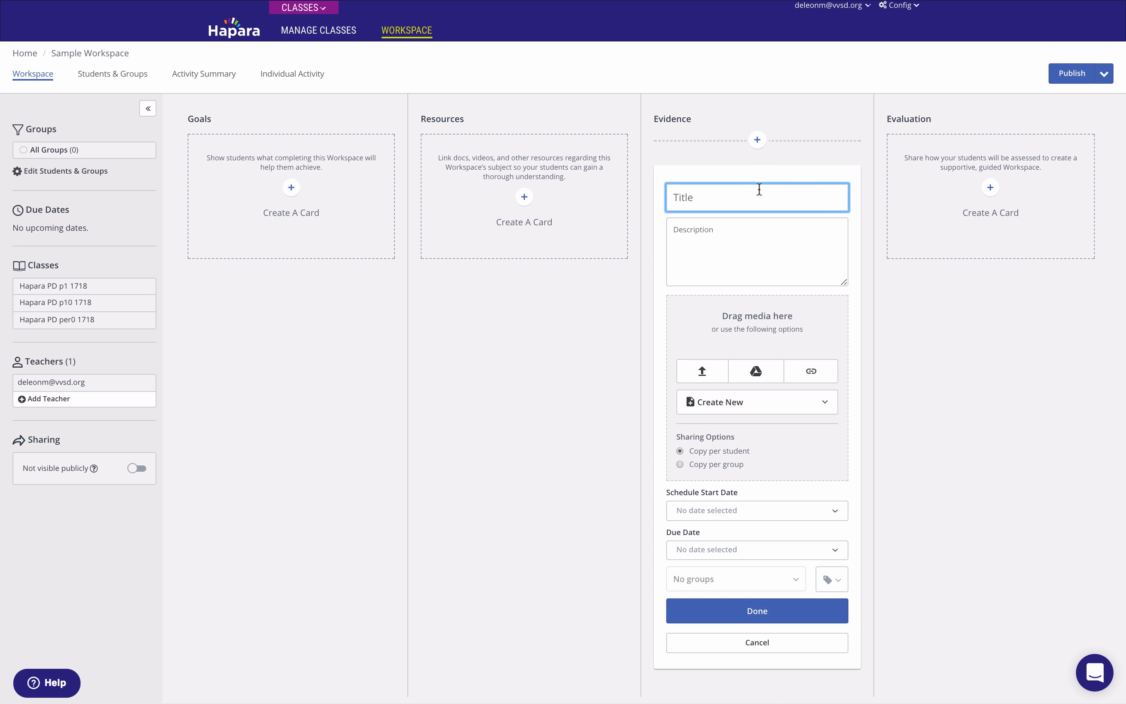
left_click(991, 188)
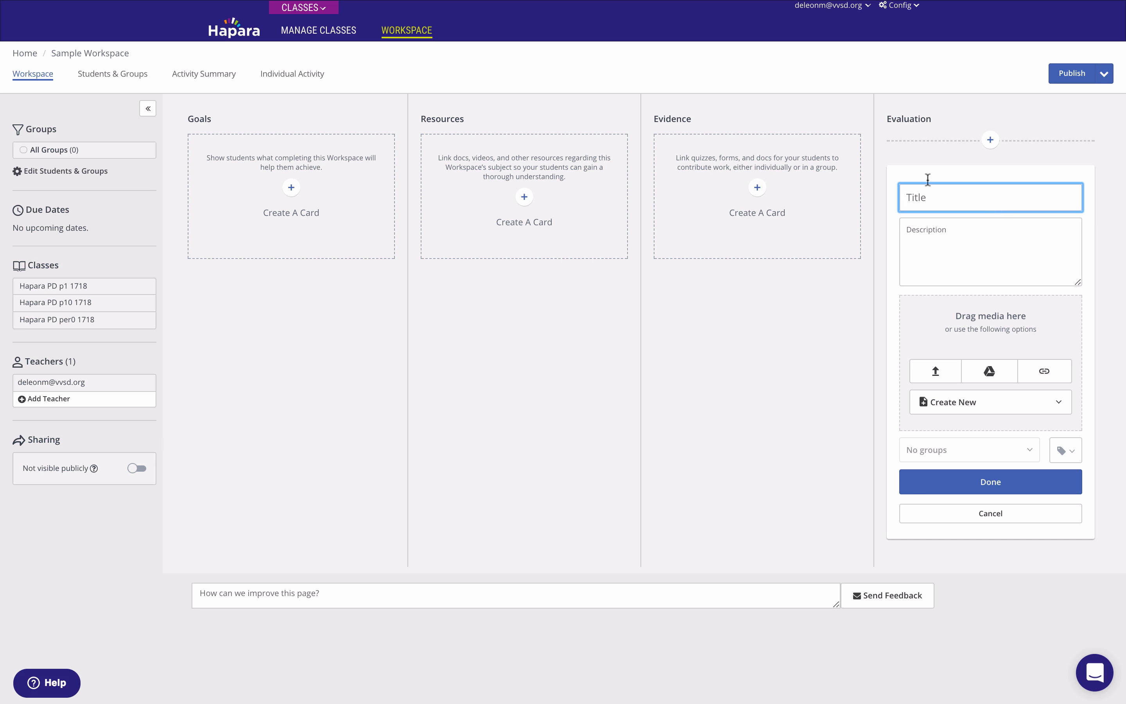
left_click(757, 188)
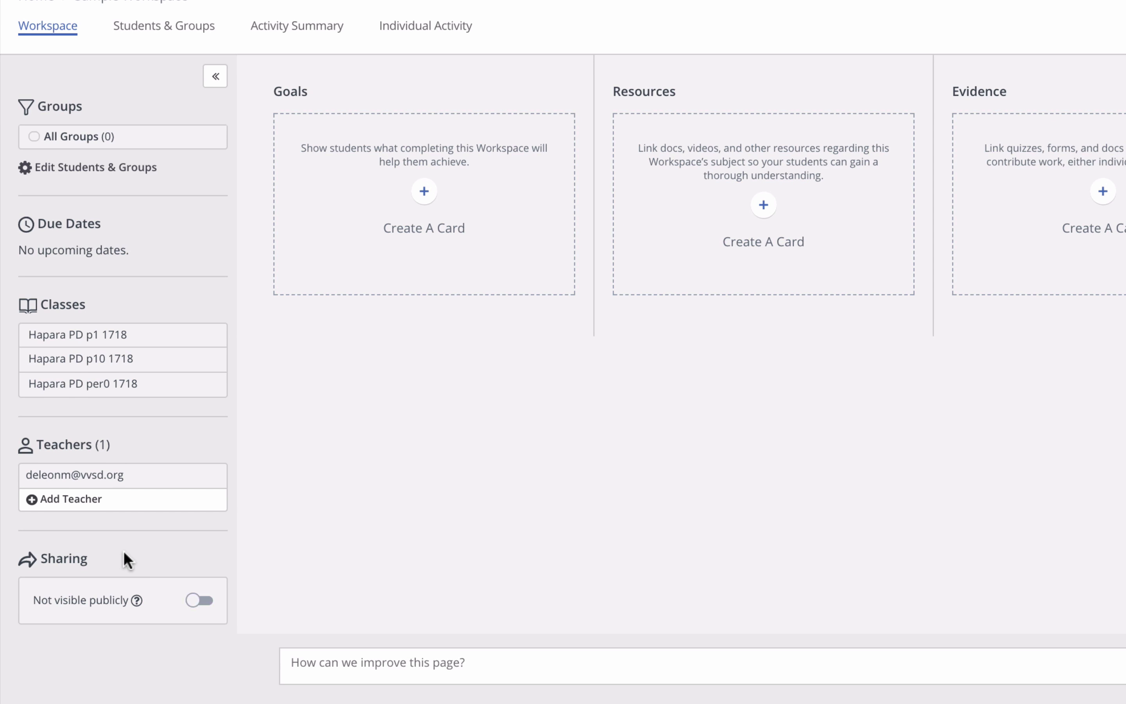
Turn on public visibility for the workspace
left_click(196, 600)
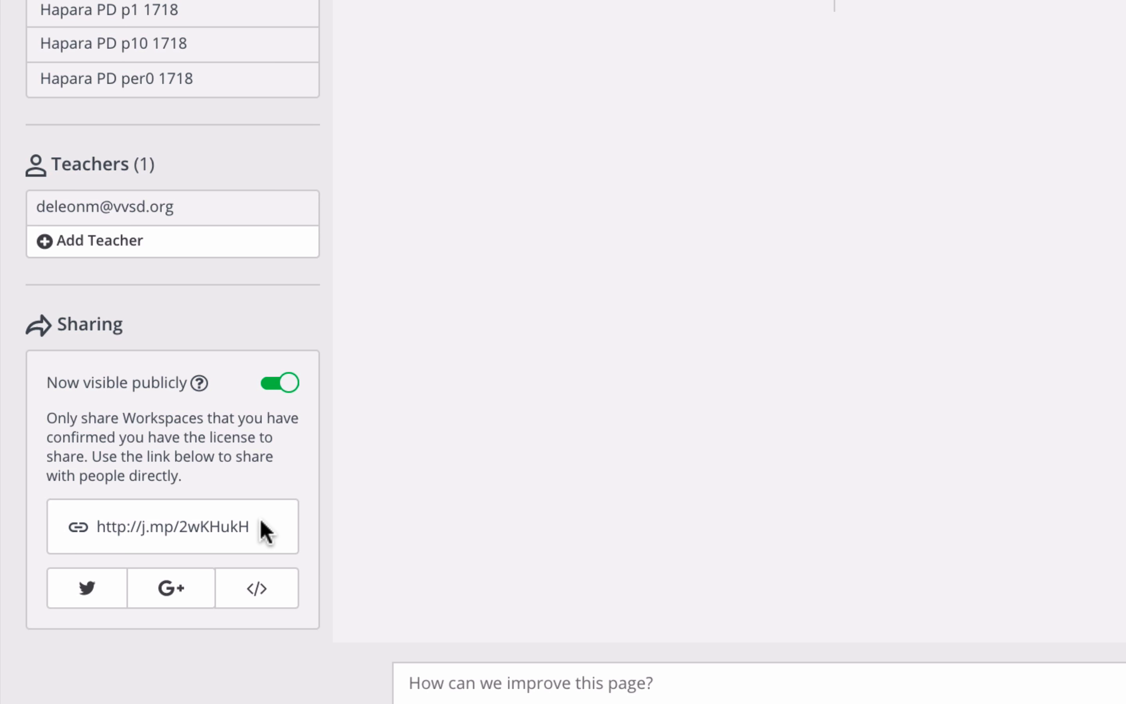
scroll(377, 113, "up", 10)
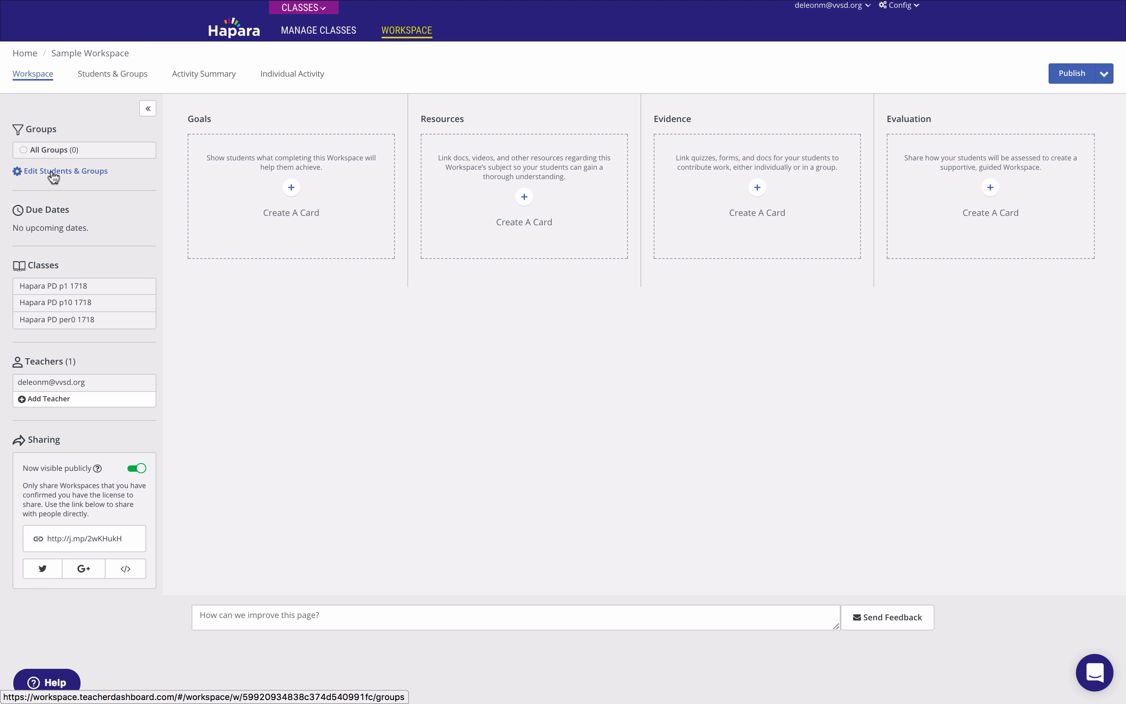
Create a student group named WHOLE CLASS with the bright green group color
left_click(74, 176)
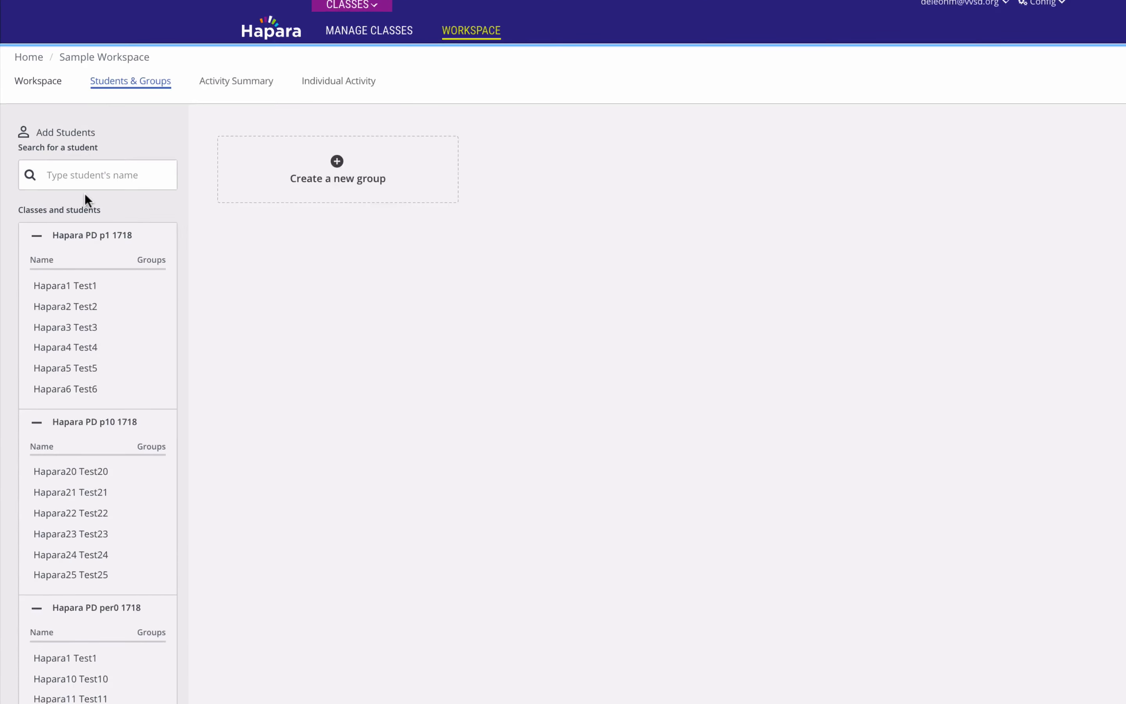
left_click(511, 243)
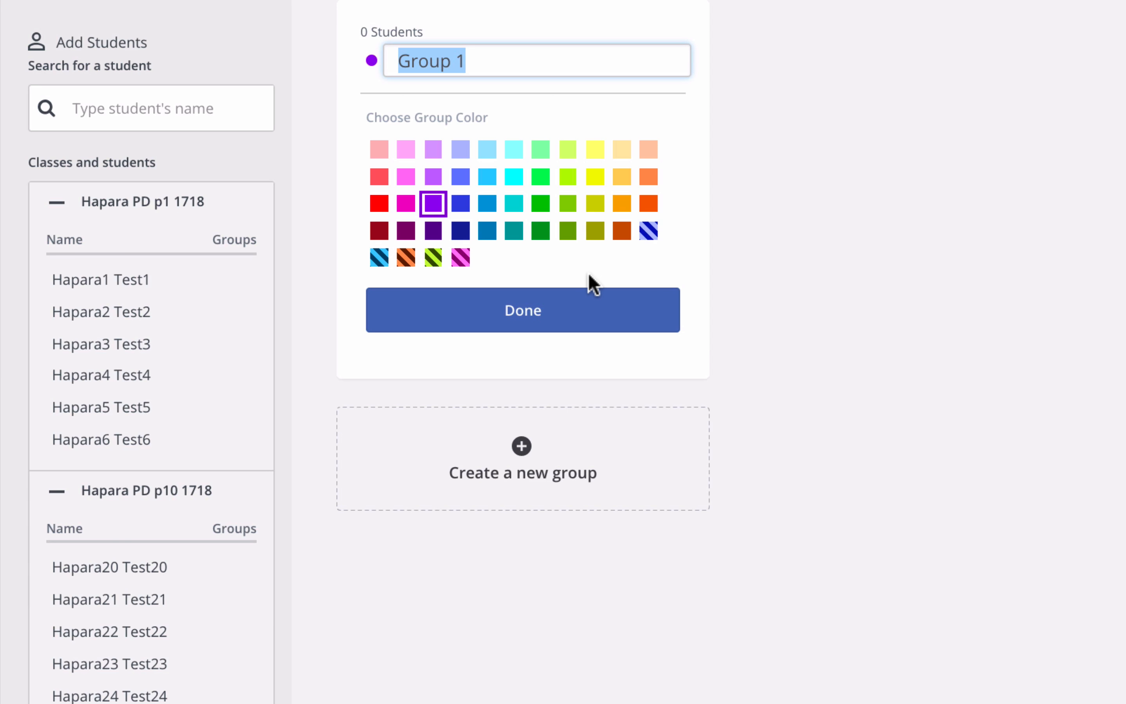
type("WHOLE CLASS")
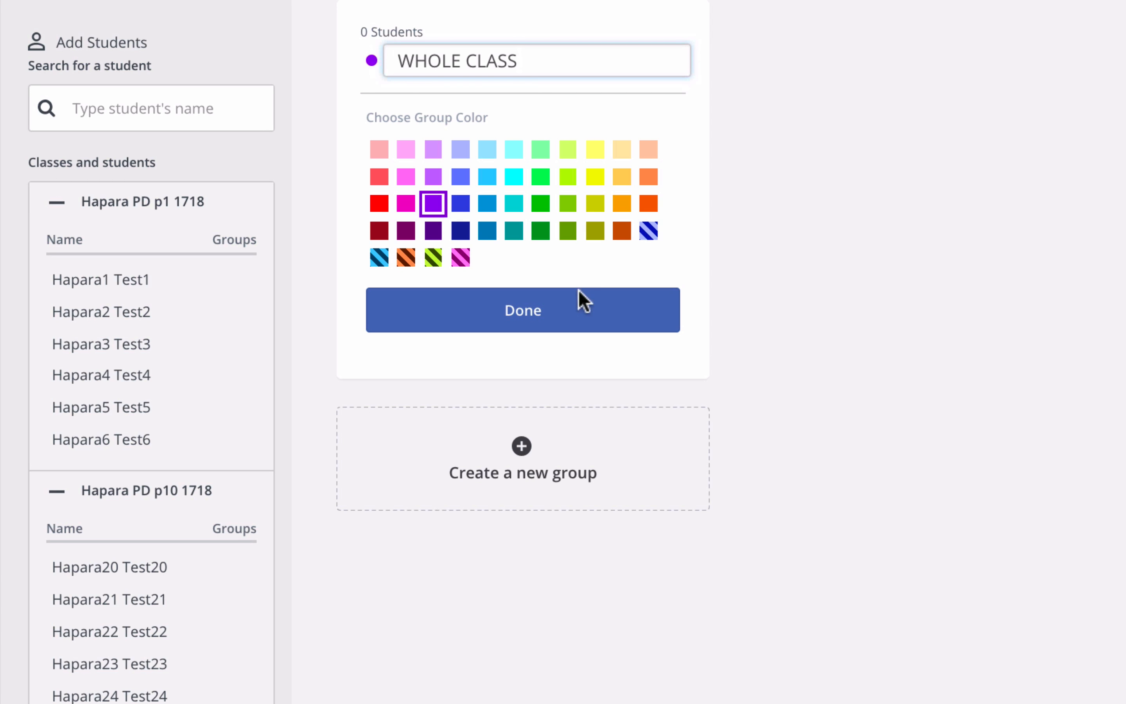
left_click(538, 181)
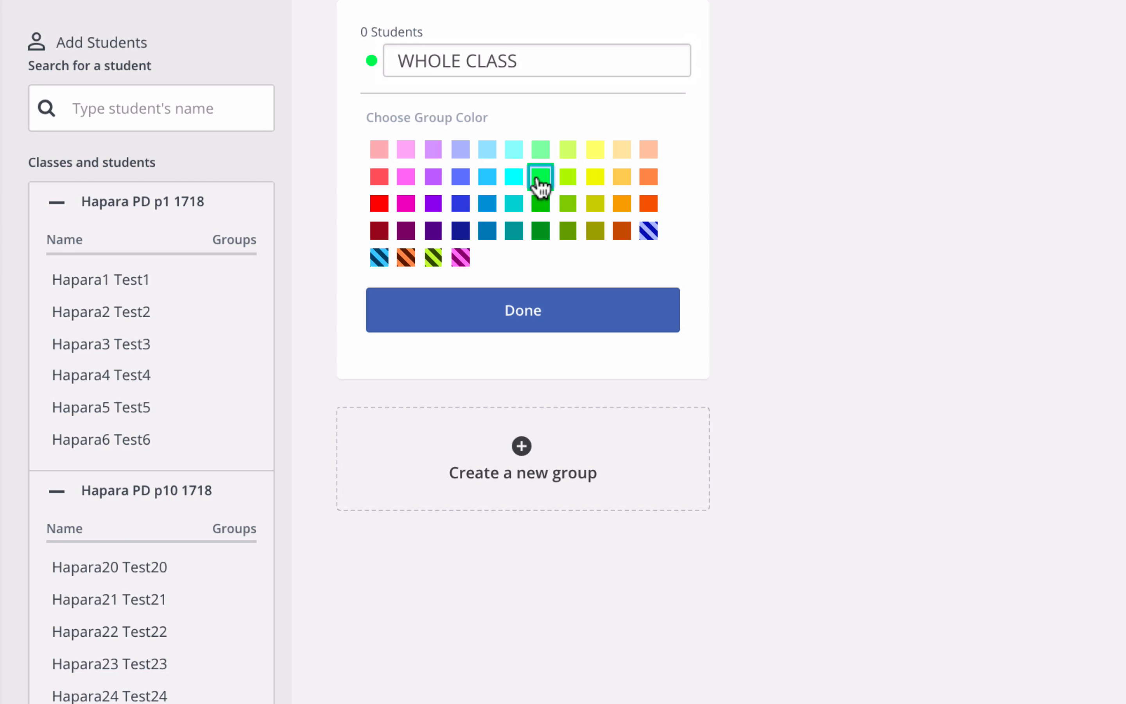
left_click(524, 319)
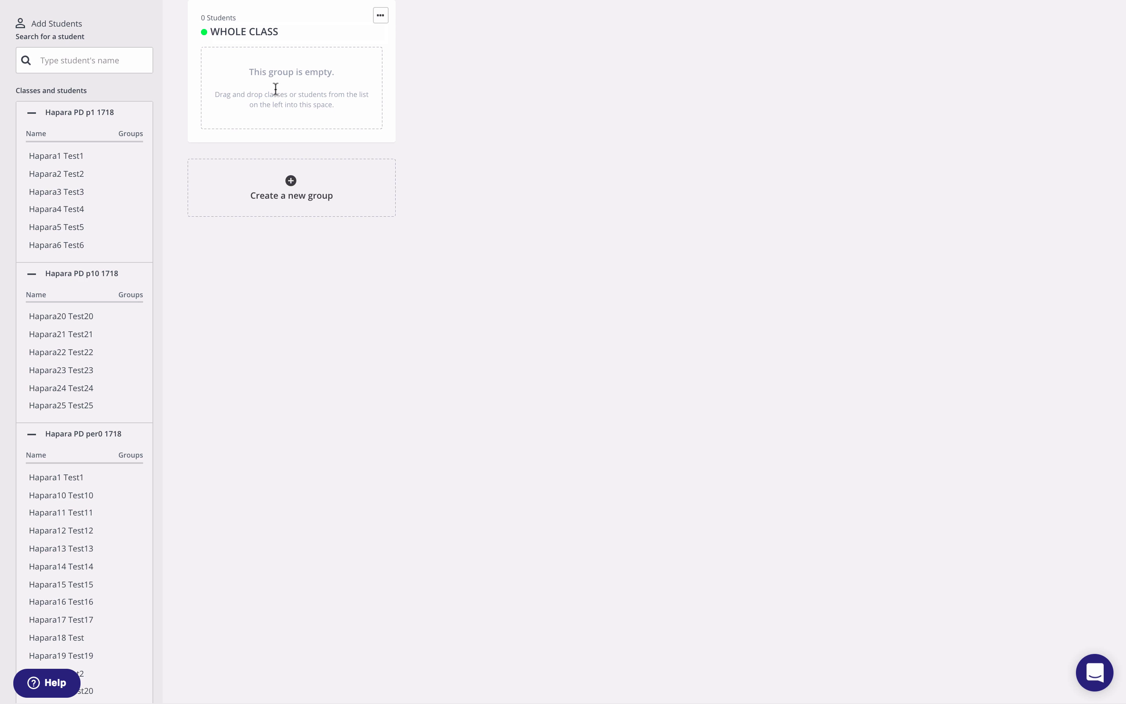
Add the entire Hapara PD per0 1718 class to the WHOLE CLASS group
scroll(122, 382, "down", 2)
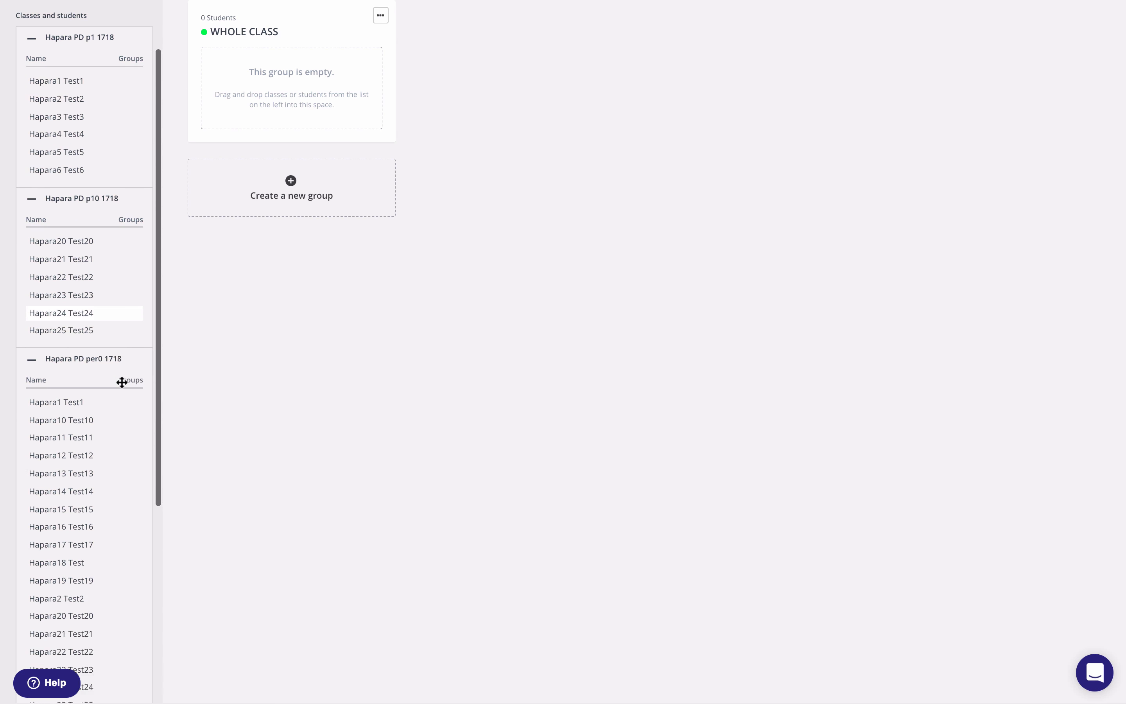
scroll(122, 382, "down", 1)
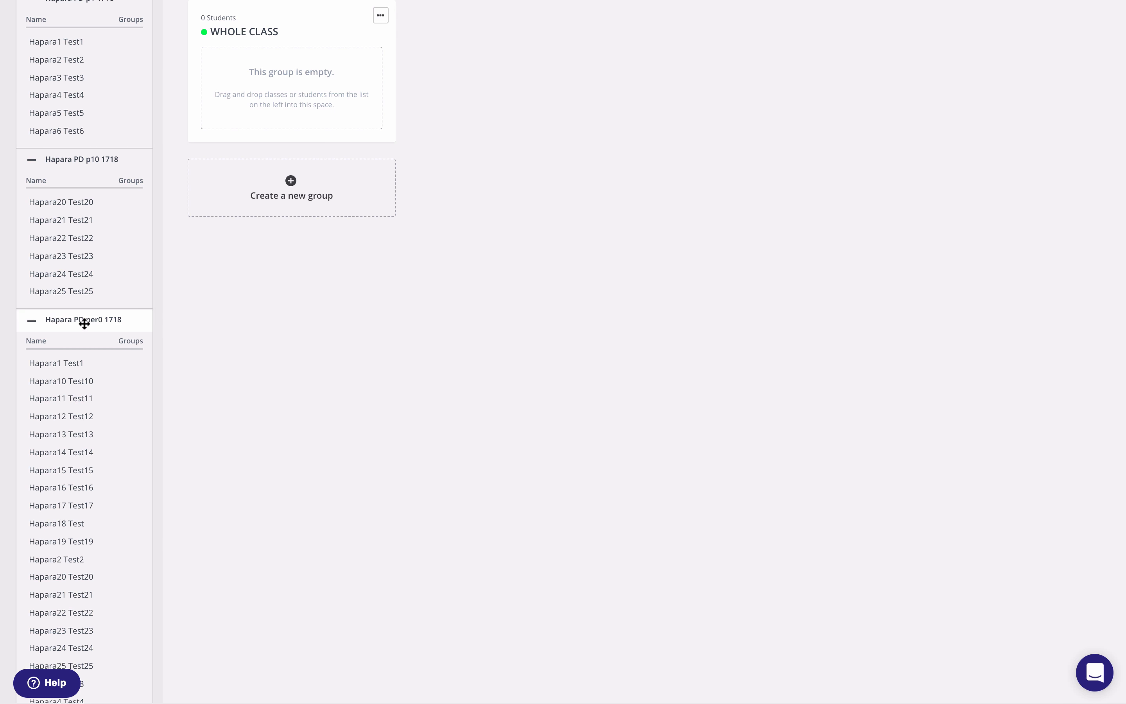
left_click_drag(84, 324, 279, 71)
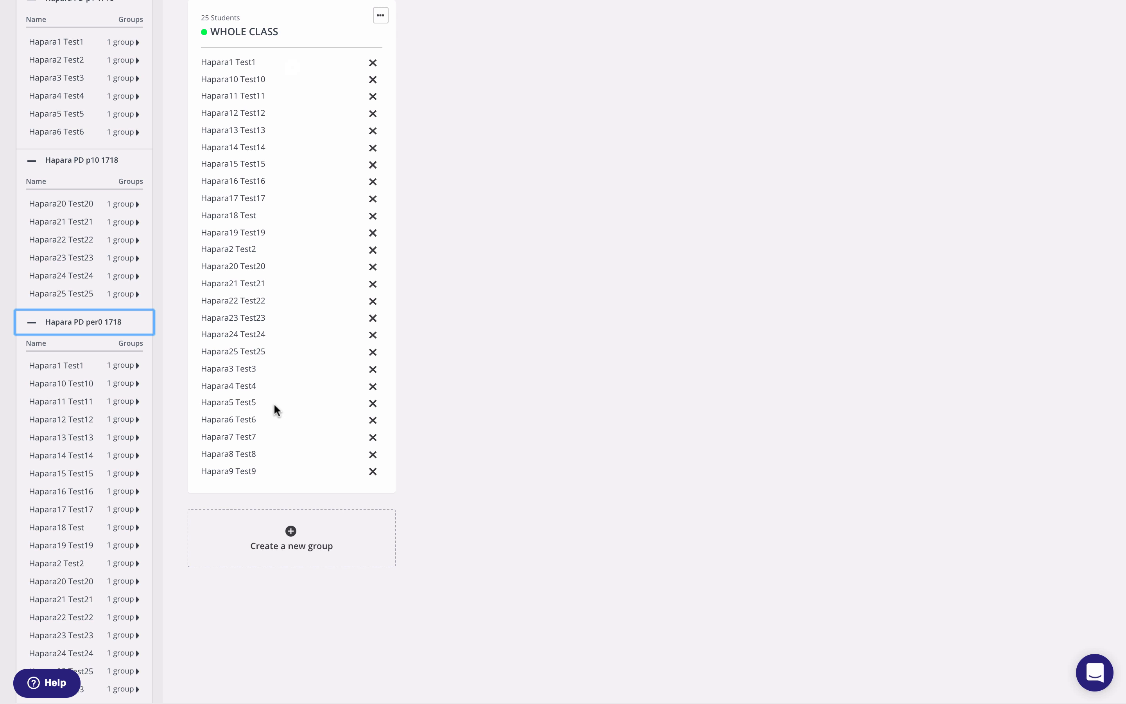
mouse_move(273, 404)
Return to the workspace board and publish the workspace to its learners
scroll(547, 234, "up", 3)
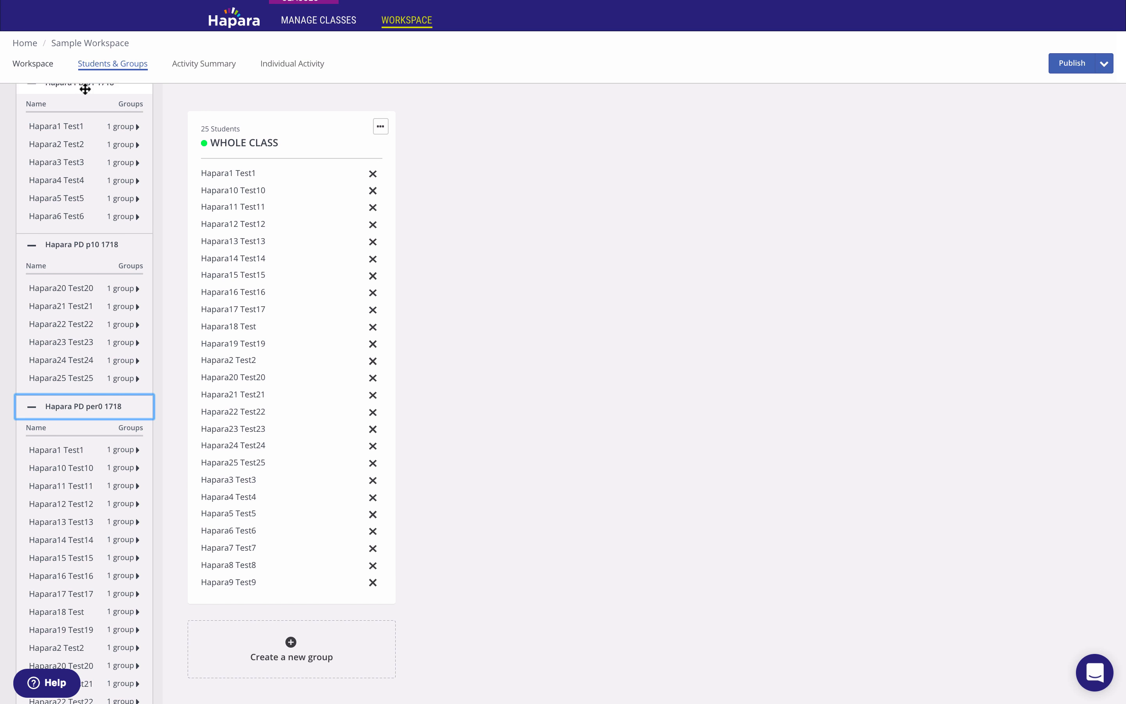
left_click(40, 65)
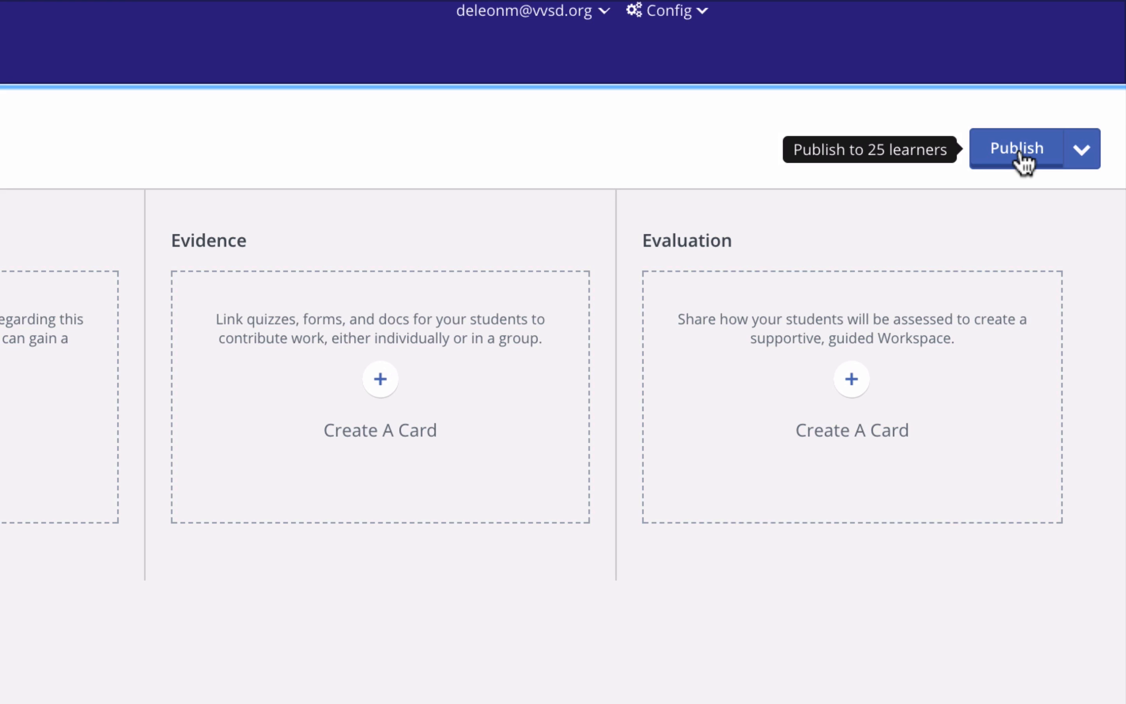
left_click(1021, 159)
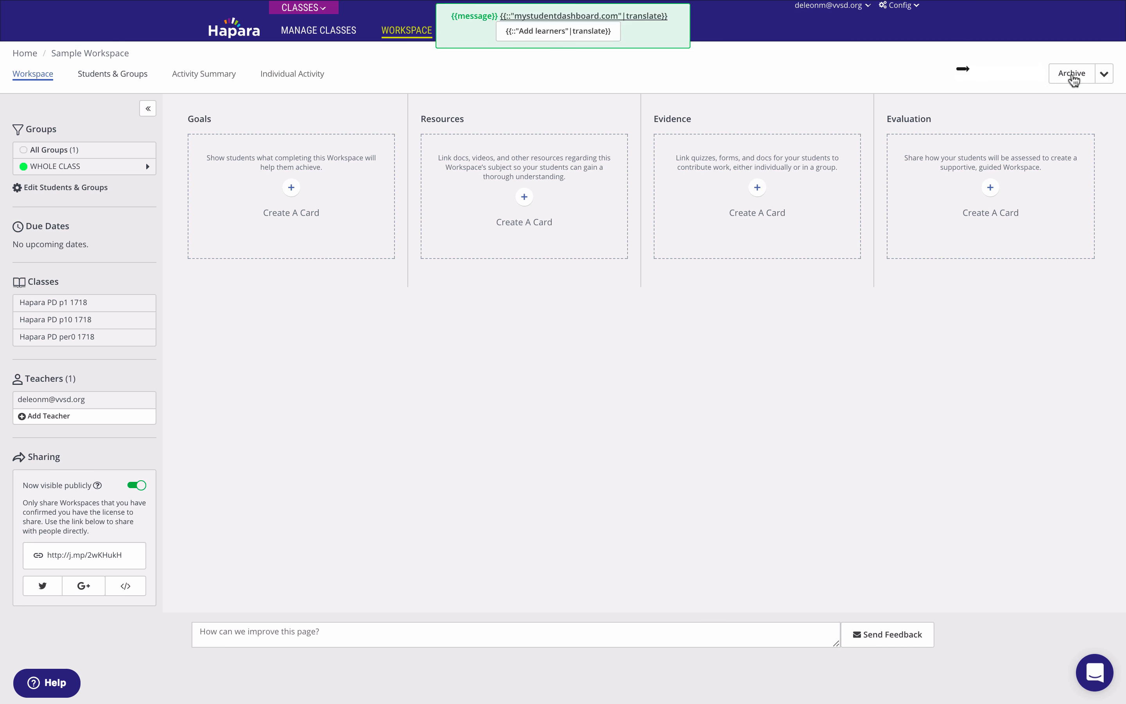